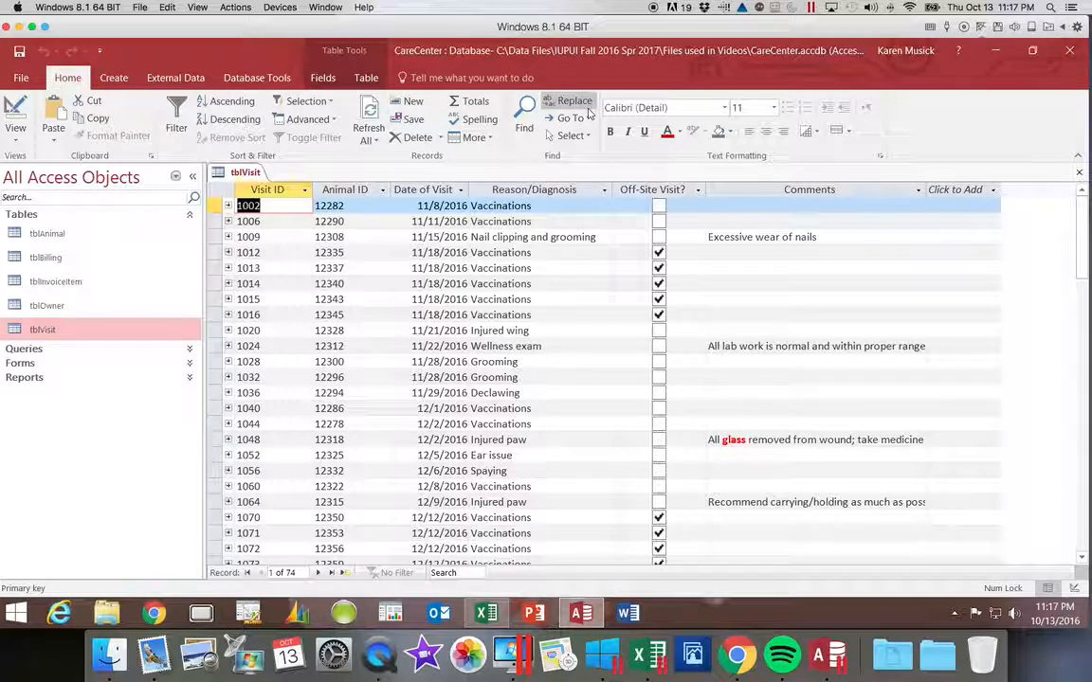
Step: Switch tblVisit to Design view, close the Property Sheet, and review the Text Format options of the Comments field
{"action": "left_click", "coordinate": [10, 107]}
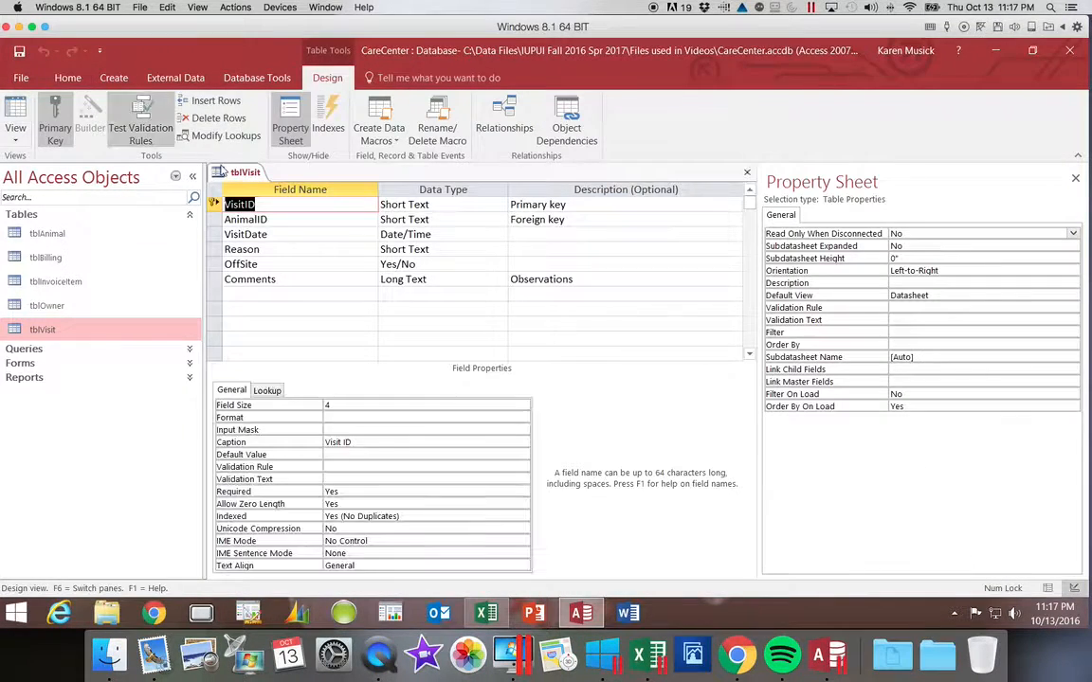
{"action": "left_click", "coordinate": [431, 279]}
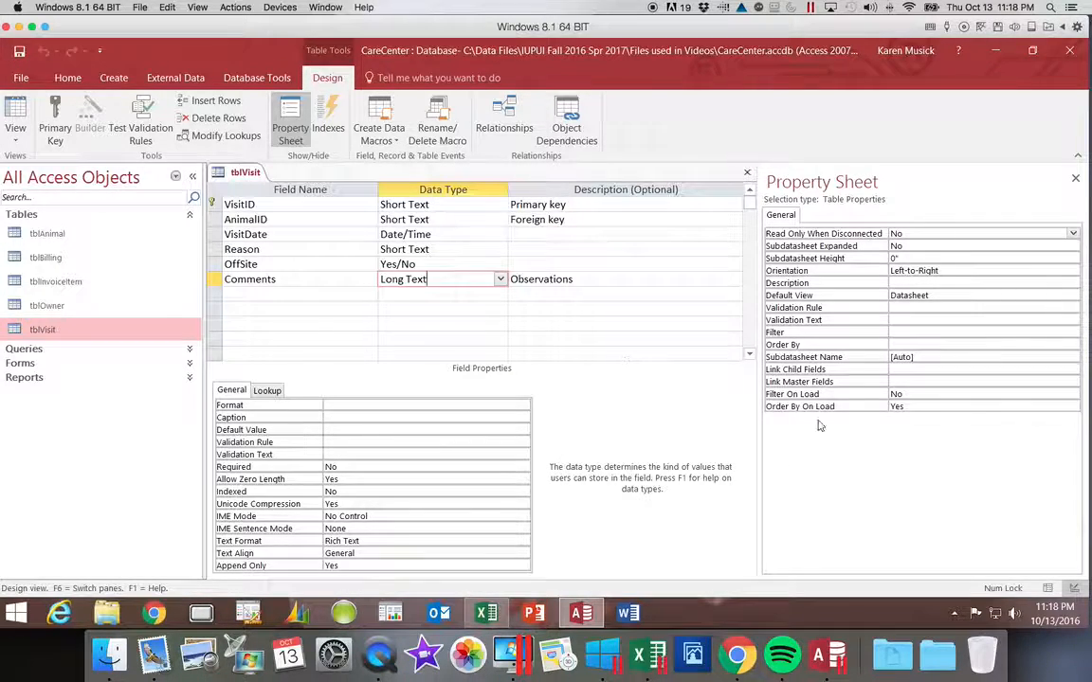
{"action": "left_click", "coordinate": [1075, 177]}
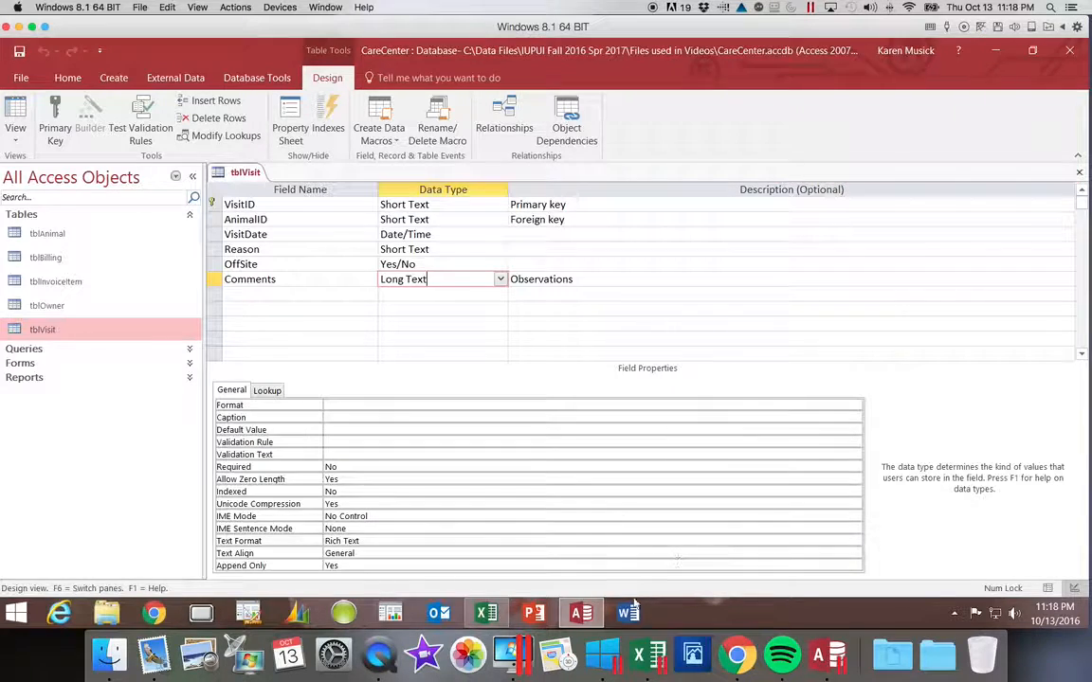
{"action": "left_click", "coordinate": [318, 541]}
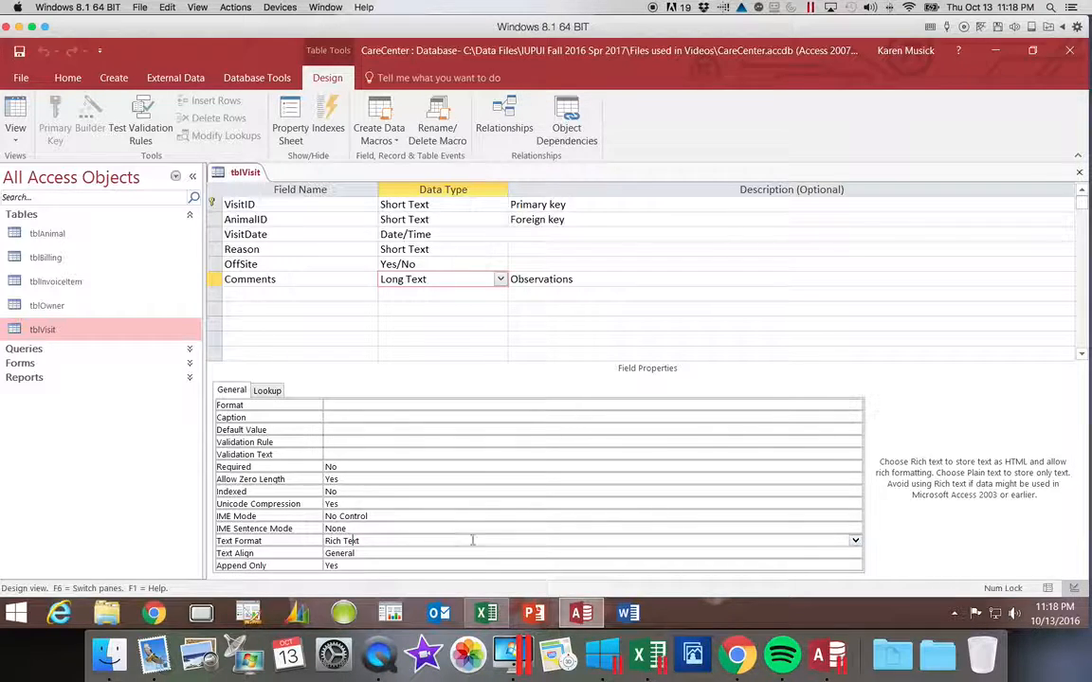
{"action": "left_click", "coordinate": [855, 541]}
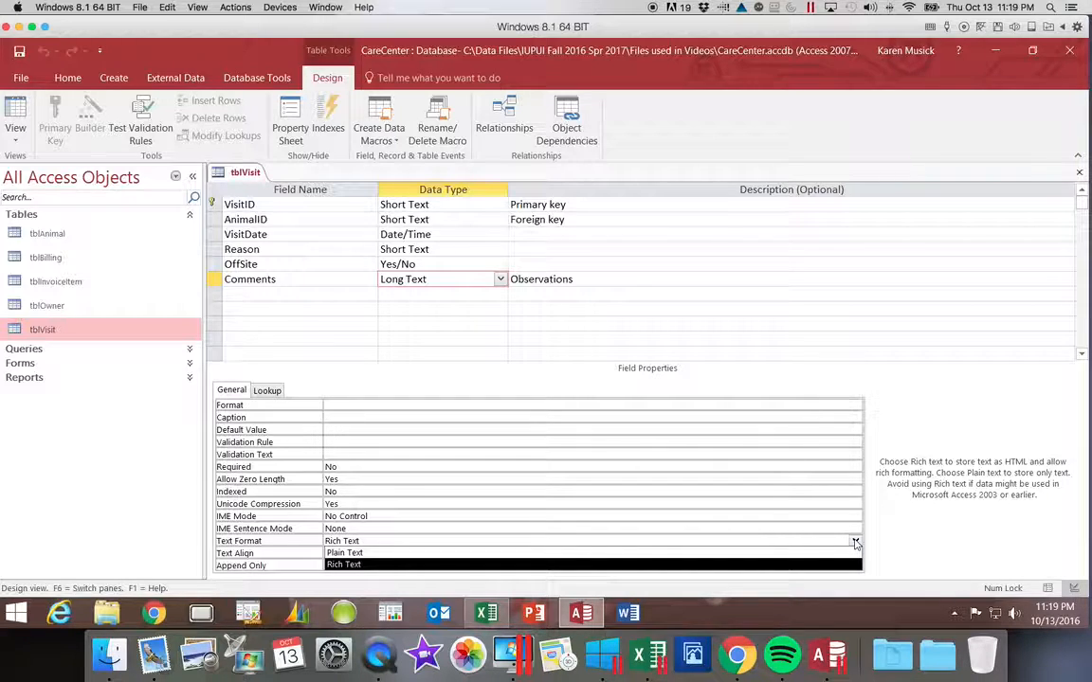
{"action": "left_click", "coordinate": [855, 543]}
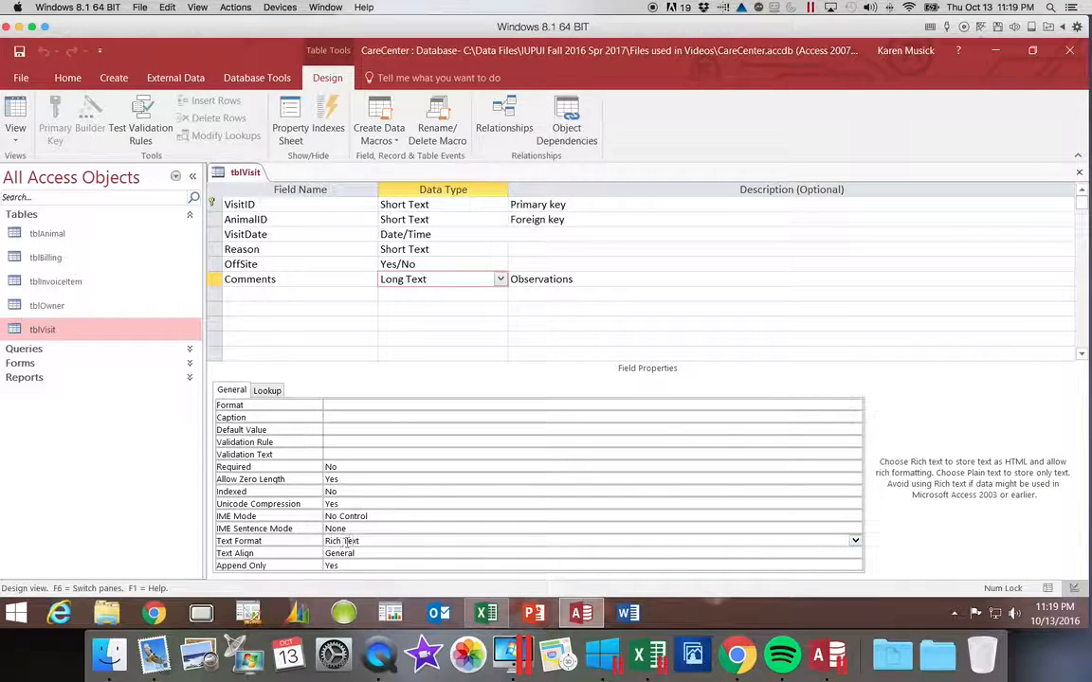
Step: Review the Append Only options of the Comments field and close tblVisit
{"action": "left_click", "coordinate": [392, 565]}
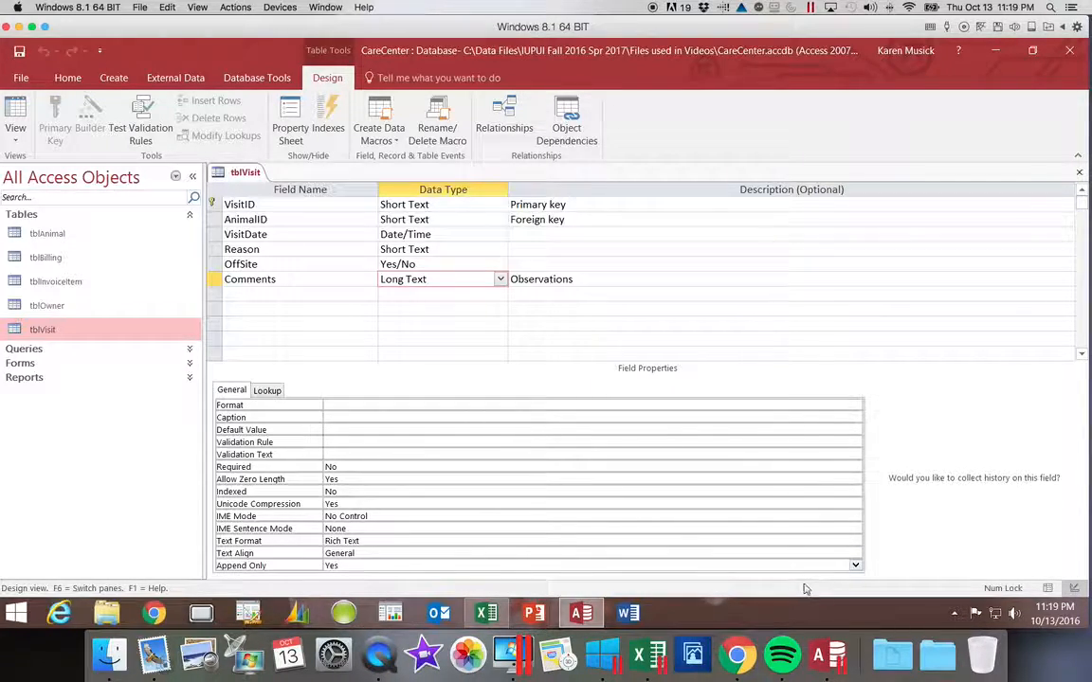
{"action": "left_click", "coordinate": [856, 567]}
{"action": "left_click", "coordinate": [855, 567]}
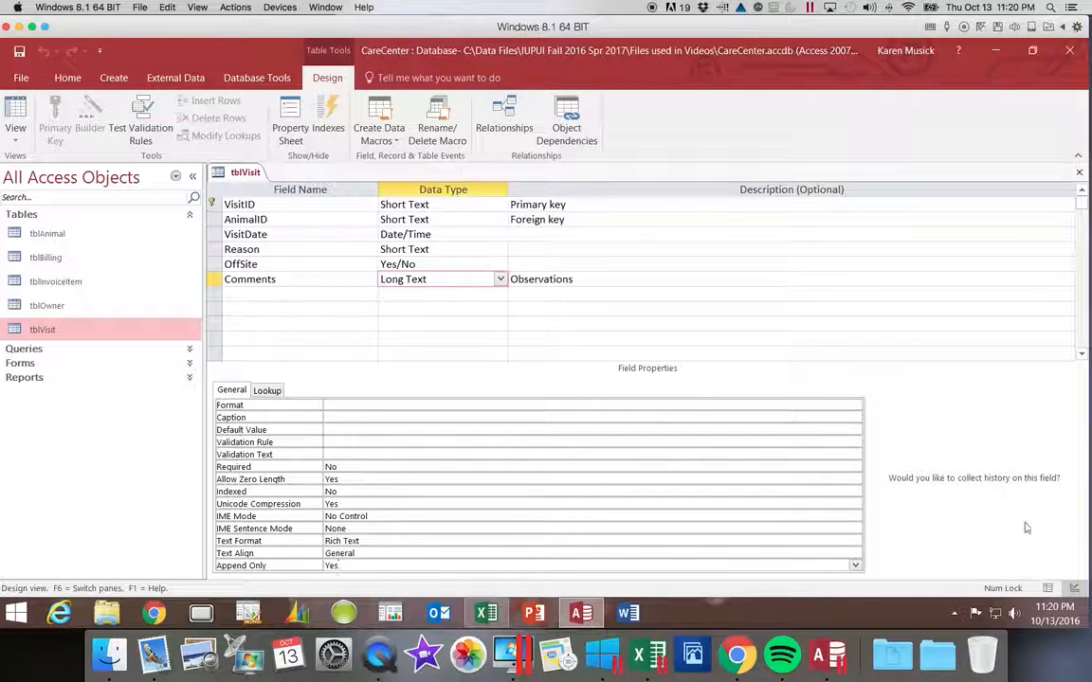
{"action": "left_click", "coordinate": [1078, 171]}
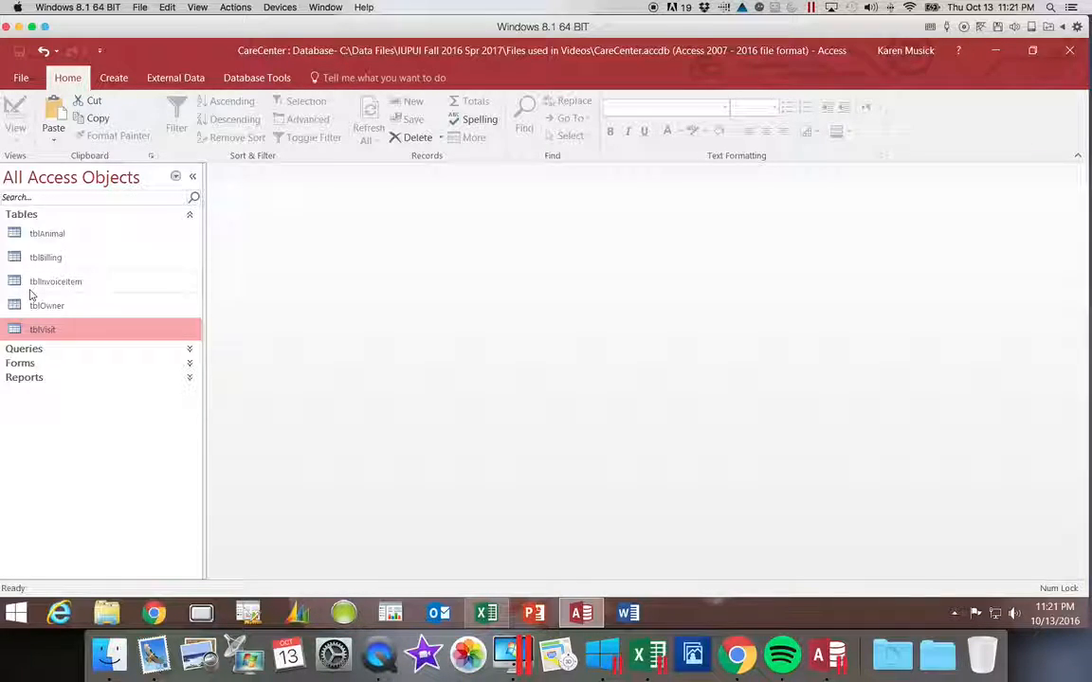
Step: Open the Trusted Locations settings in the Access Trust Center
{"action": "left_click", "coordinate": [24, 79]}
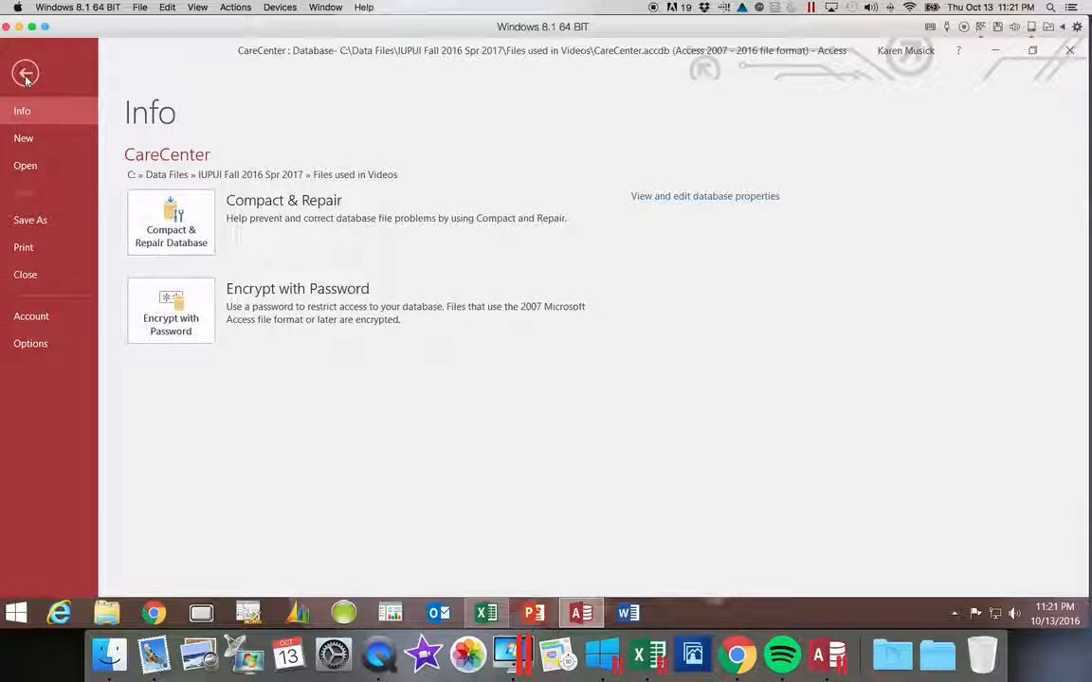
{"action": "left_click", "coordinate": [30, 344]}
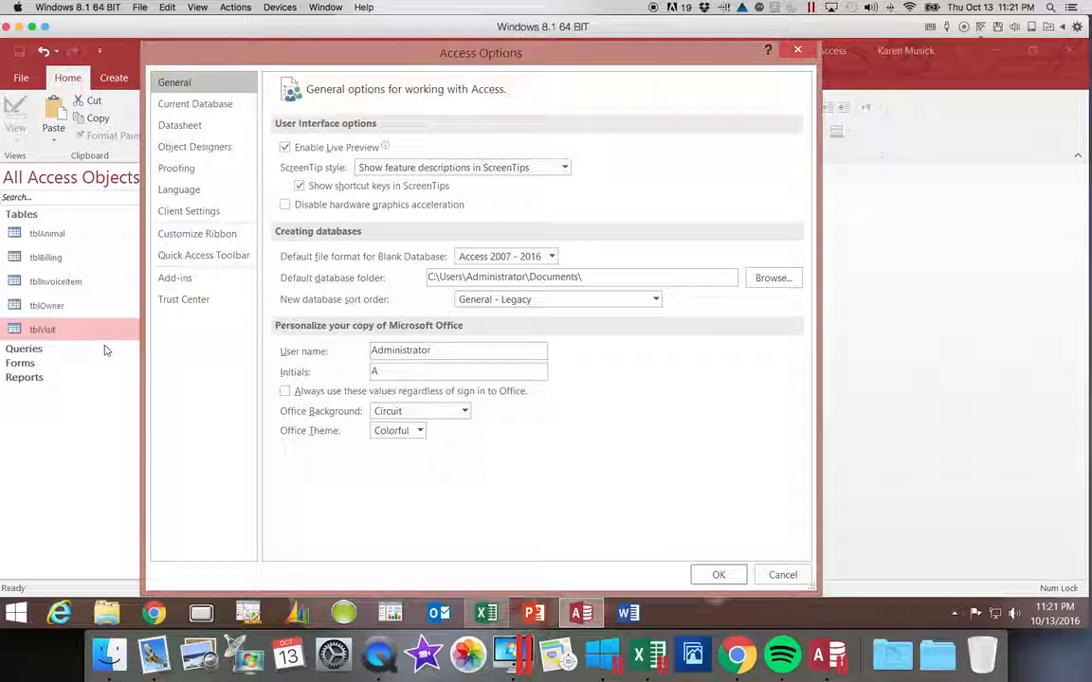
{"action": "left_click", "coordinate": [186, 299]}
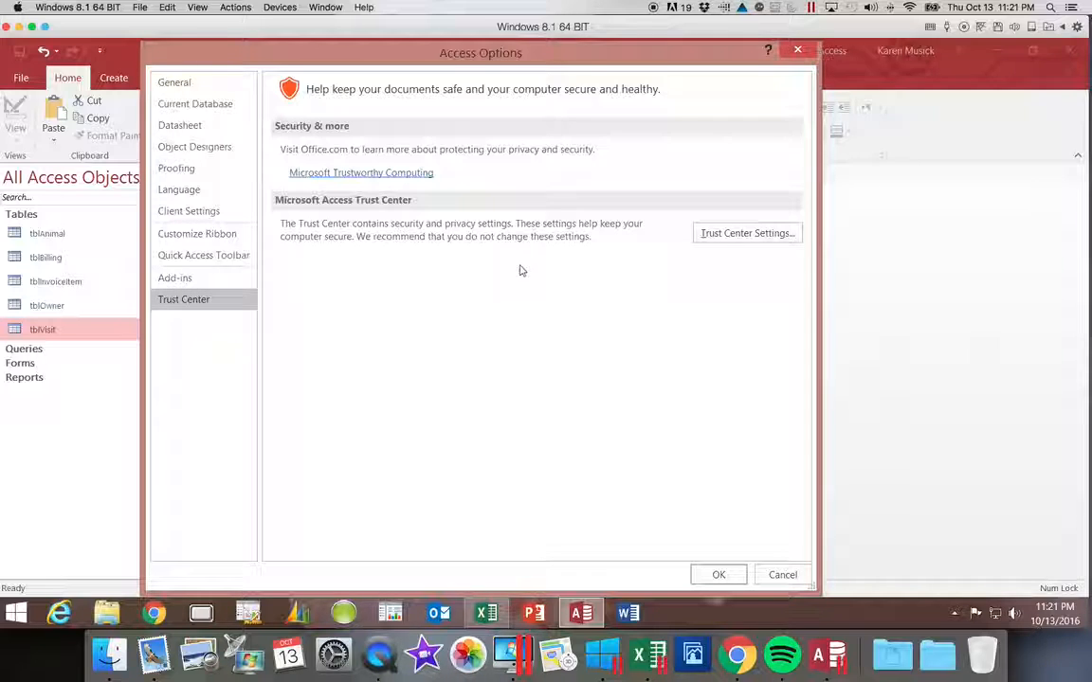
{"action": "left_click", "coordinate": [740, 237]}
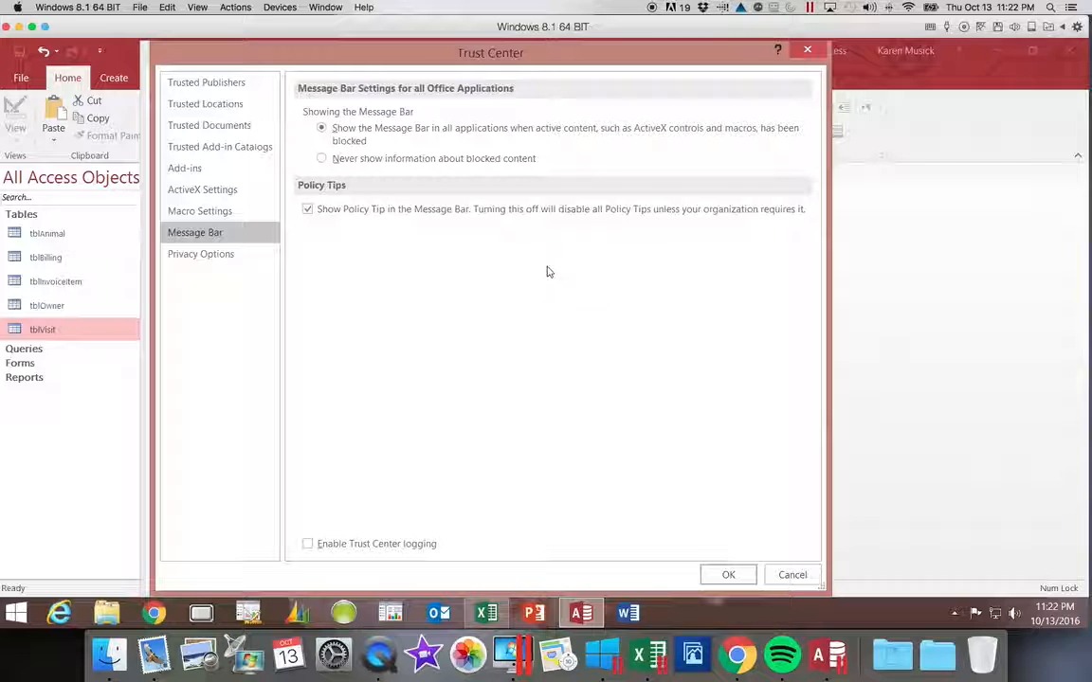
{"action": "left_click", "coordinate": [221, 107]}
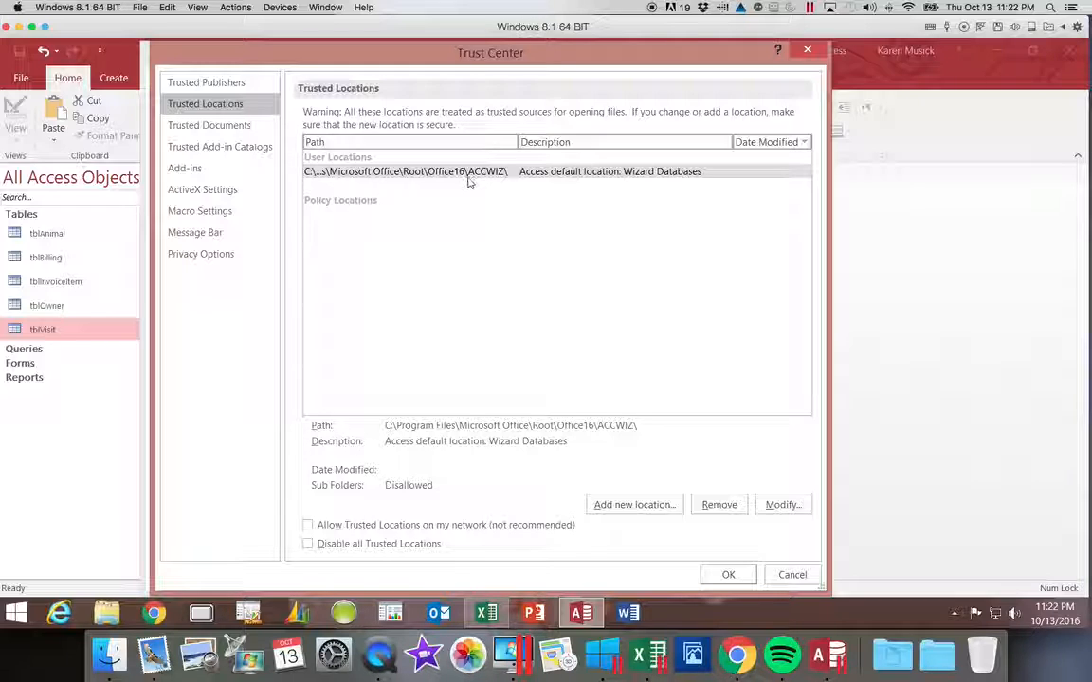
Step: Start a new trusted location and set its path to the C:\Data Files\IUPUI Fall 2016 Spr 2017 folder
{"action": "left_click", "coordinate": [635, 505]}
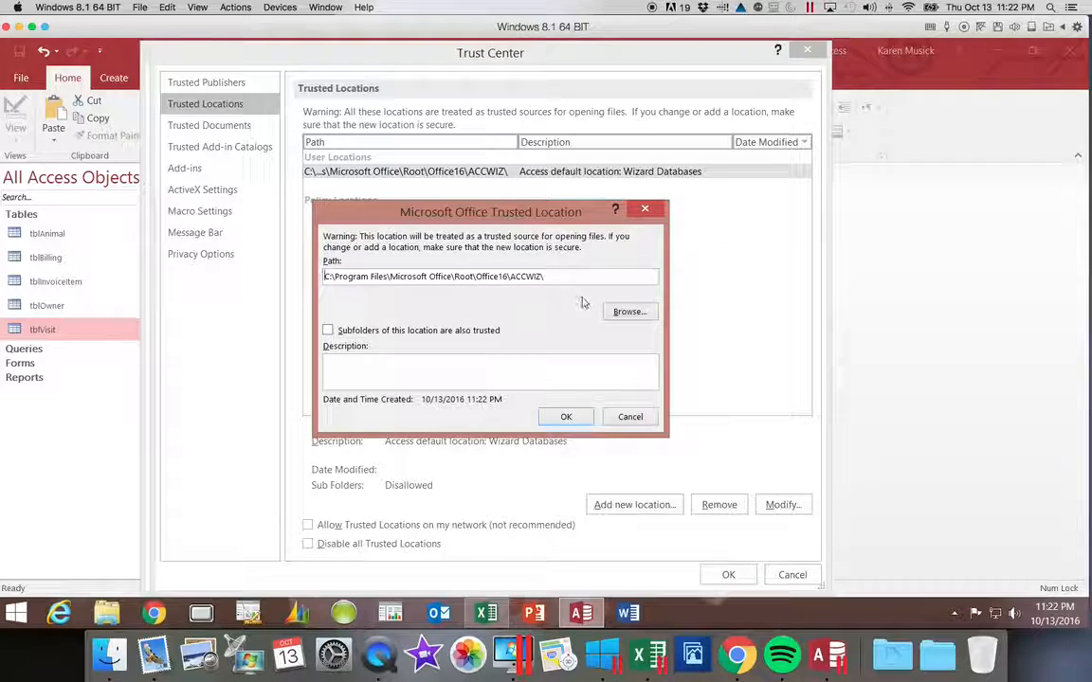
{"action": "left_click", "coordinate": [623, 313]}
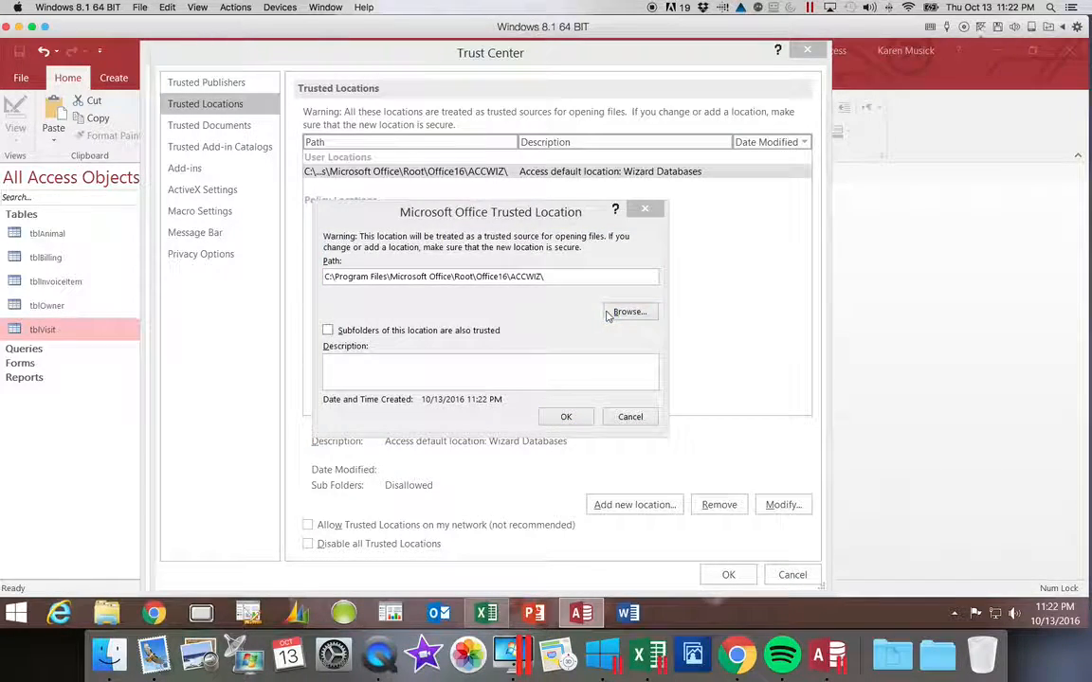
{"action": "left_click", "coordinate": [388, 420]}
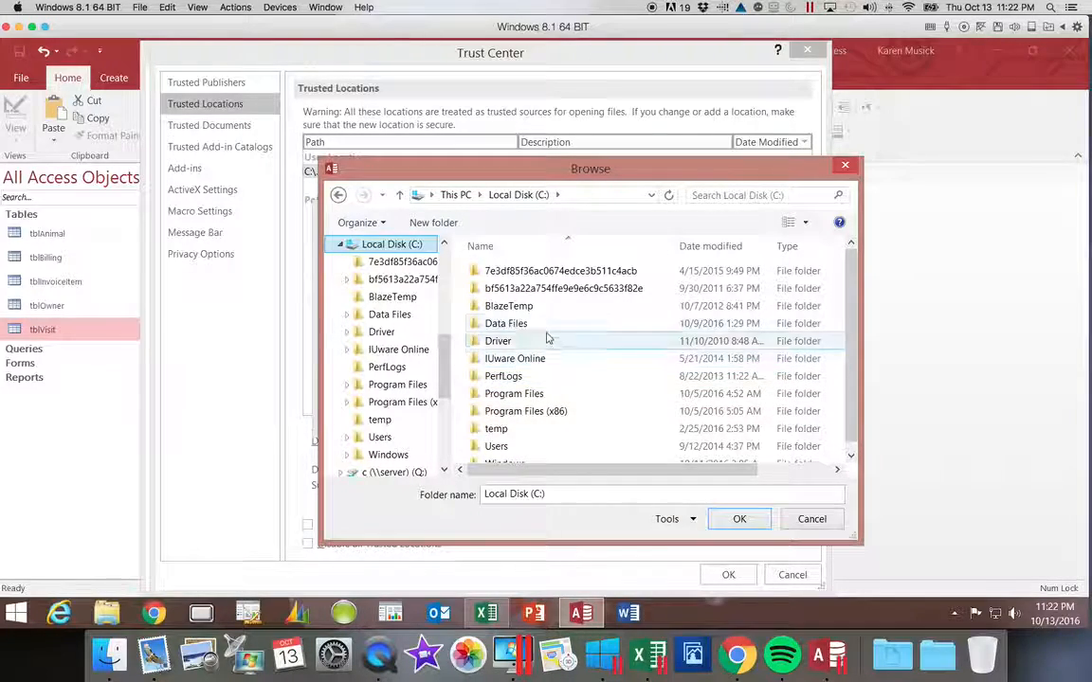
{"action": "double_click", "coordinate": [508, 323]}
{"action": "left_click", "coordinate": [517, 289]}
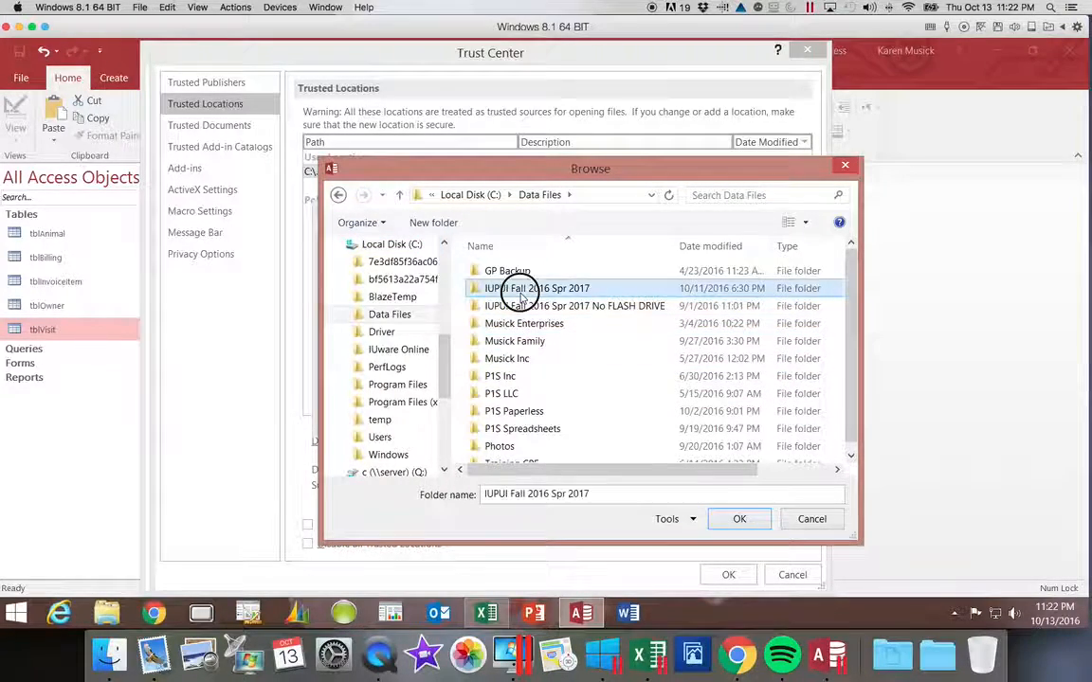
{"action": "left_click", "coordinate": [739, 521]}
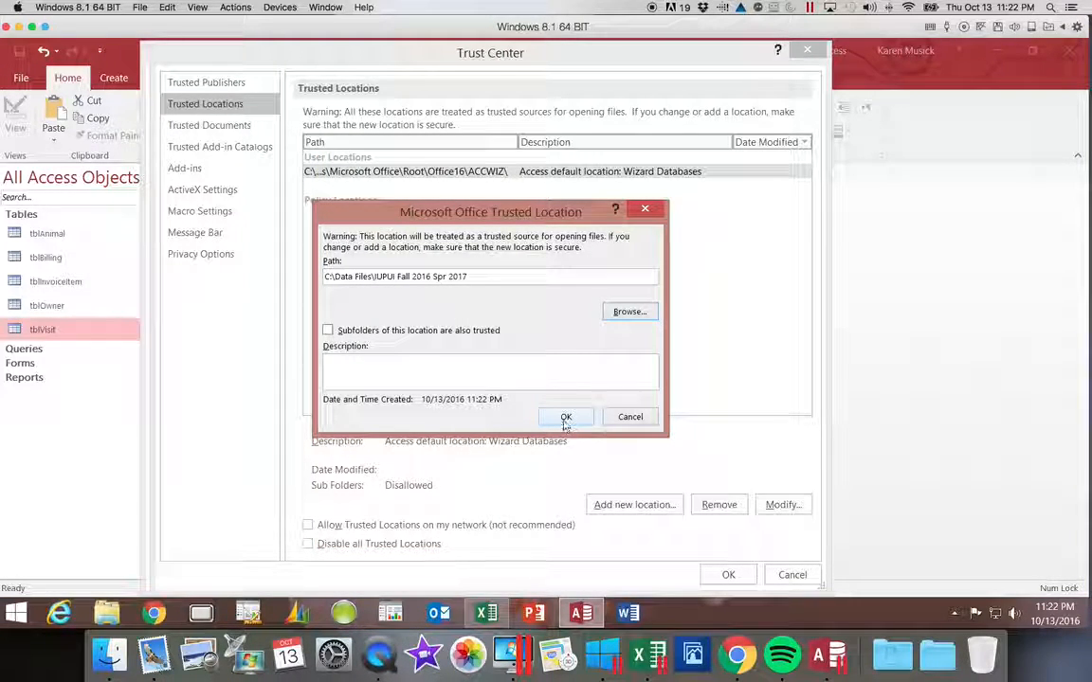
Step: Trust the subfolders of the new location as well, add it, and apply the Trust Center and Access option changes
{"action": "left_click", "coordinate": [326, 330]}
{"action": "left_click", "coordinate": [566, 418]}
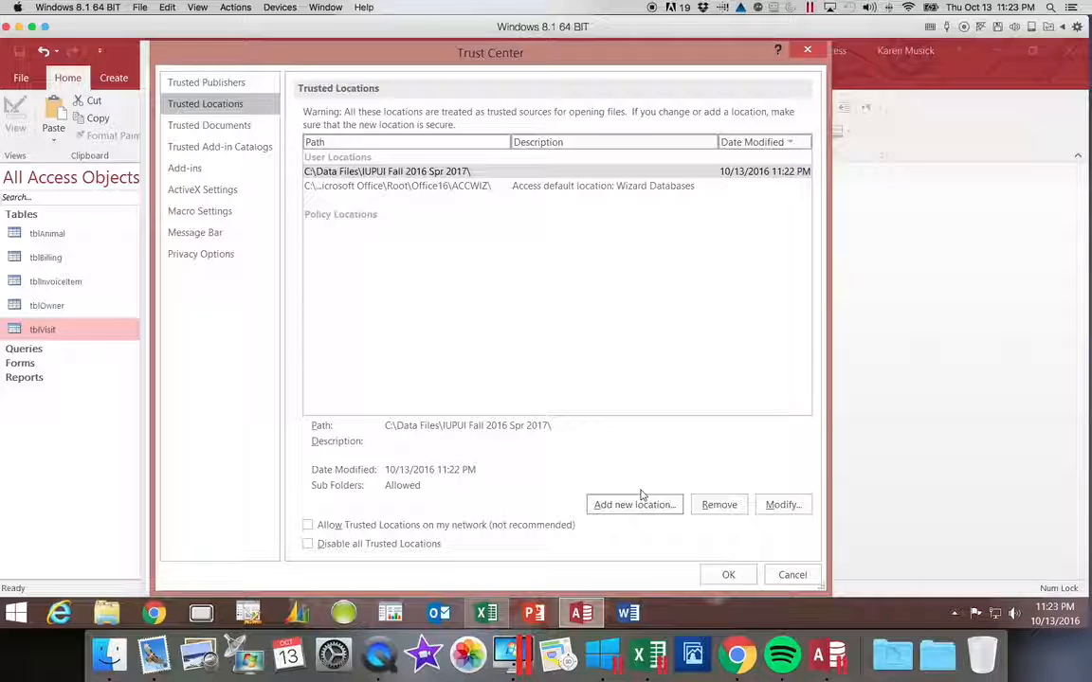
{"action": "left_click", "coordinate": [728, 576]}
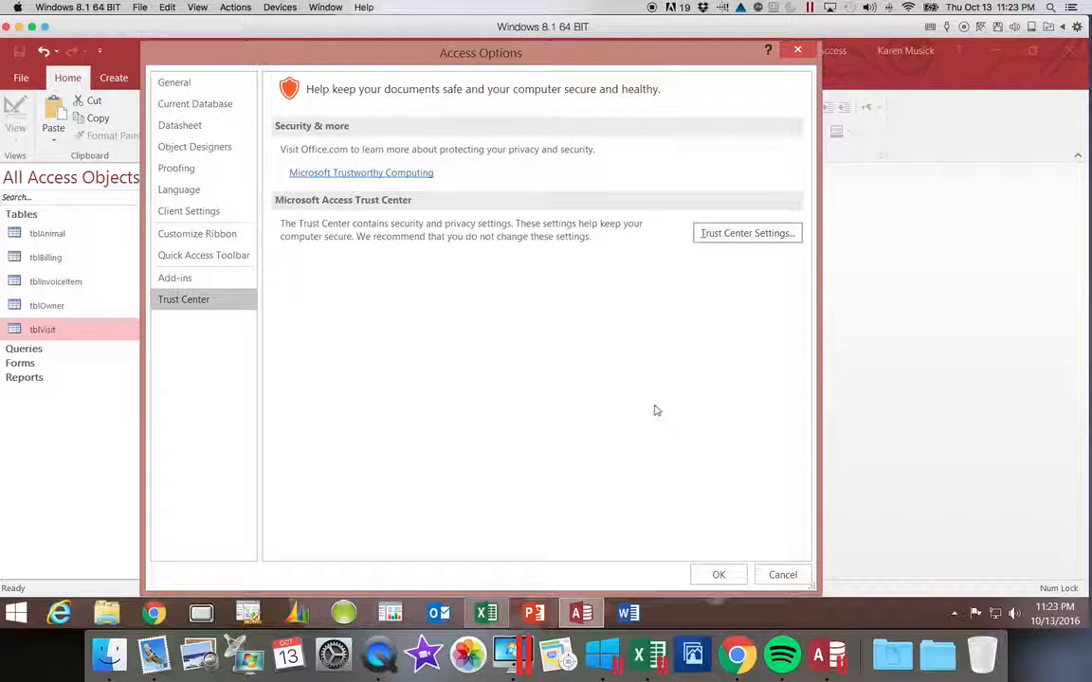
{"action": "left_click", "coordinate": [730, 578]}
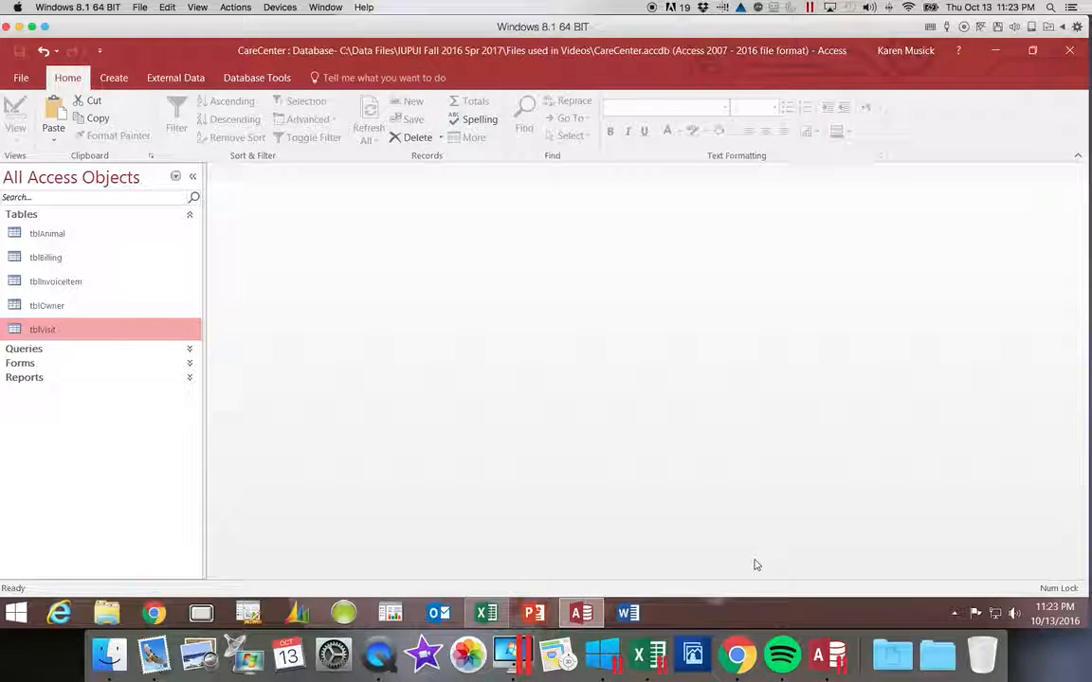
Step: Compact and repair the CareCenter database
{"action": "left_click", "coordinate": [21, 77]}
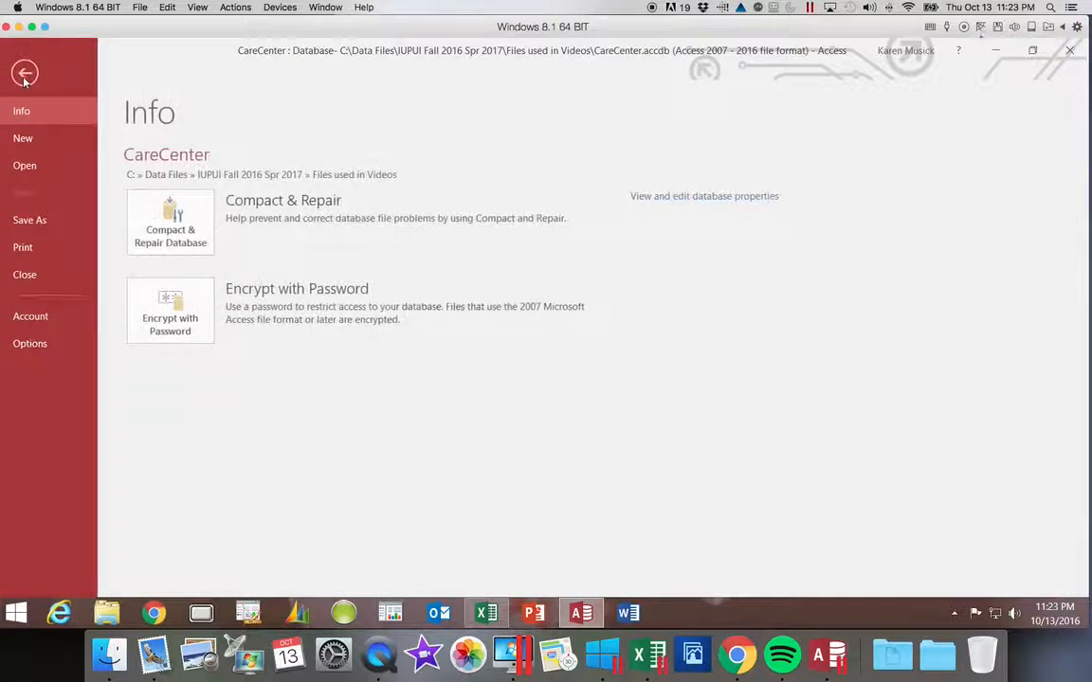
{"action": "left_click", "coordinate": [186, 234]}
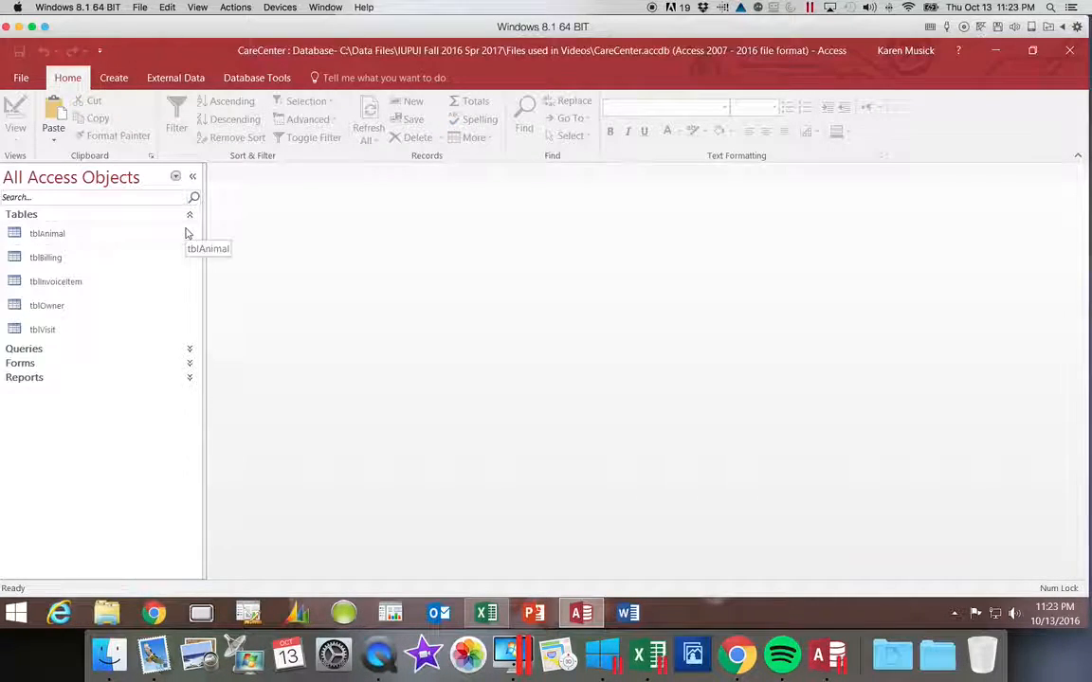
Step: Back up the CareCenter database in the Files used in Videos folder as CareCenter_2016-10-13Part16.accdb
{"action": "left_click", "coordinate": [21, 78]}
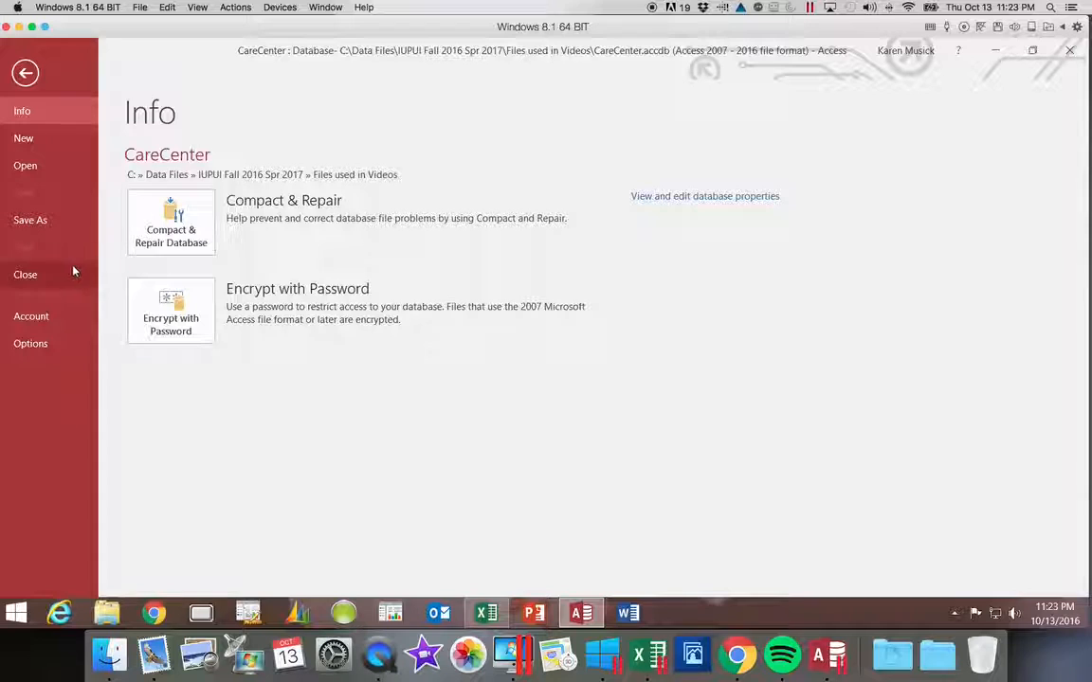
{"action": "left_click", "coordinate": [52, 220]}
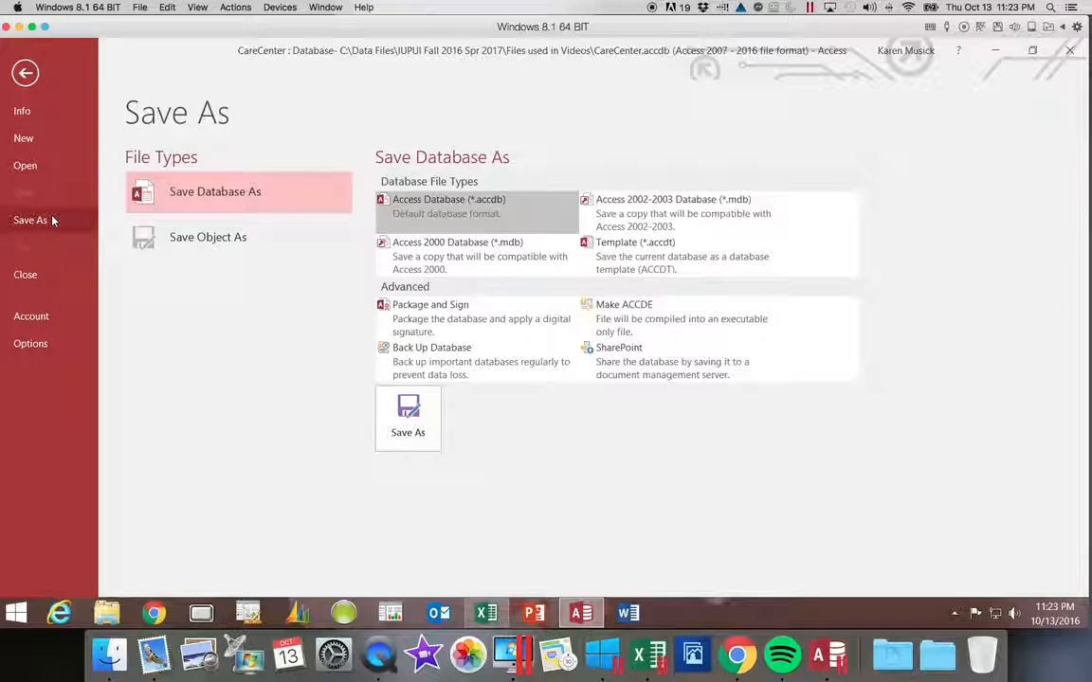
{"action": "left_click", "coordinate": [514, 360]}
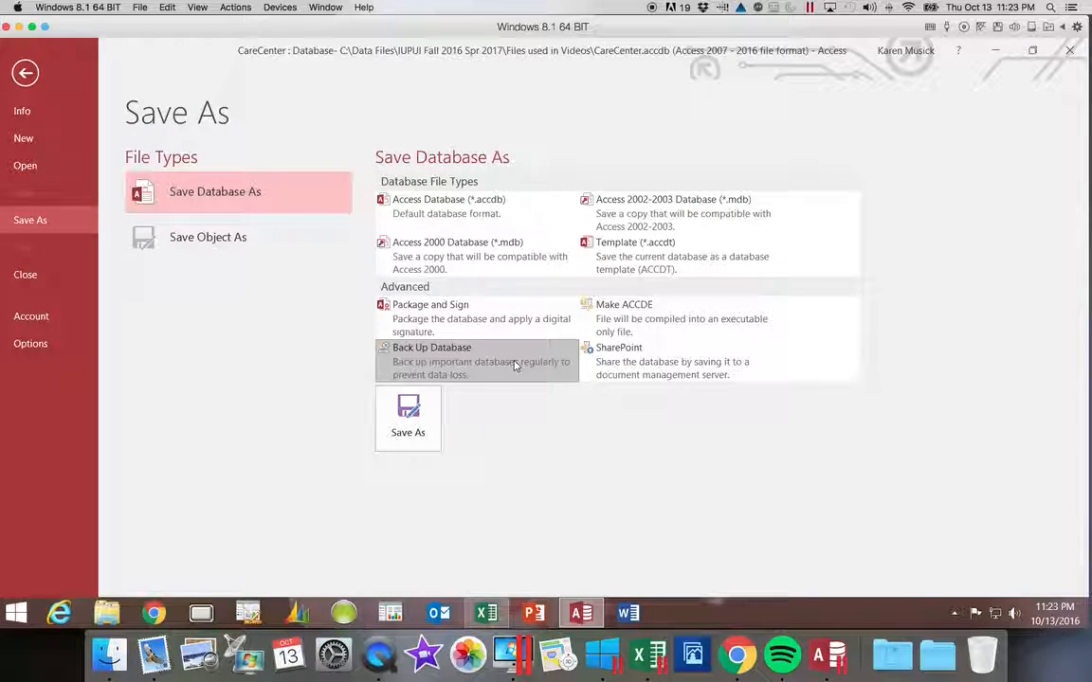
{"action": "left_click", "coordinate": [415, 422]}
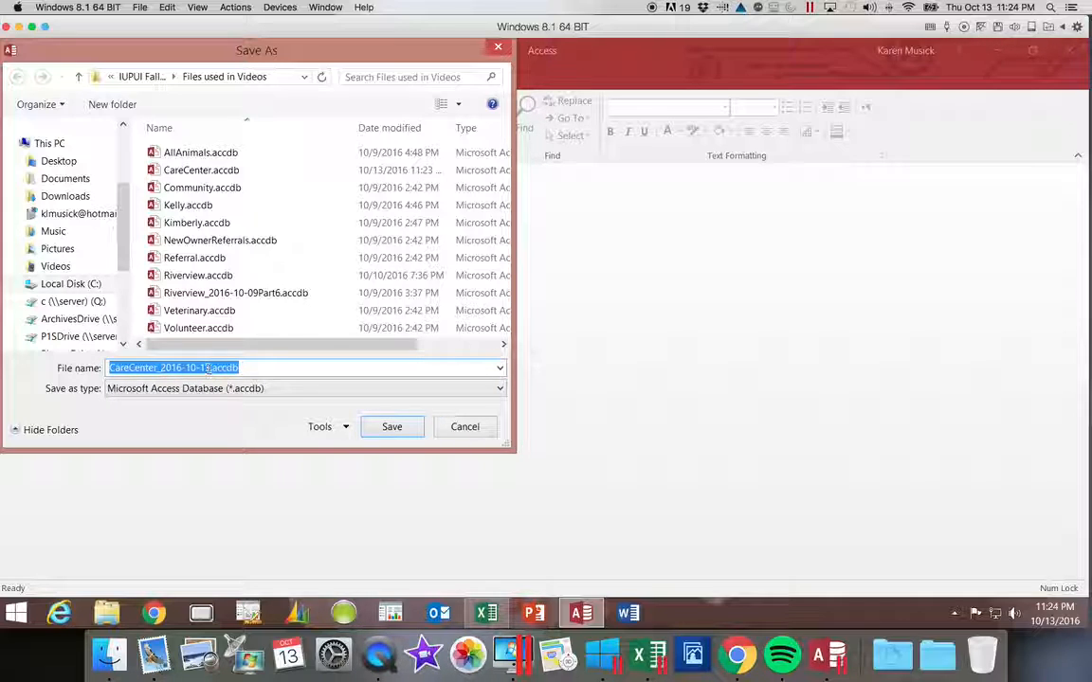
{"action": "left_click", "coordinate": [211, 368]}
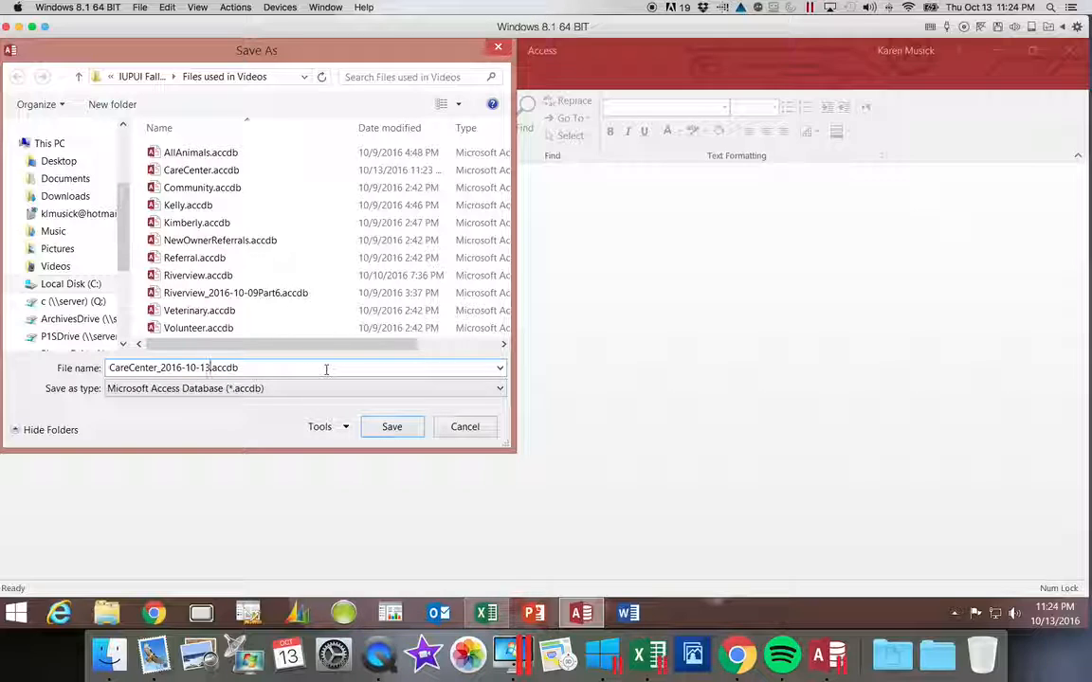
{"action": "type", "text": "Part16"}
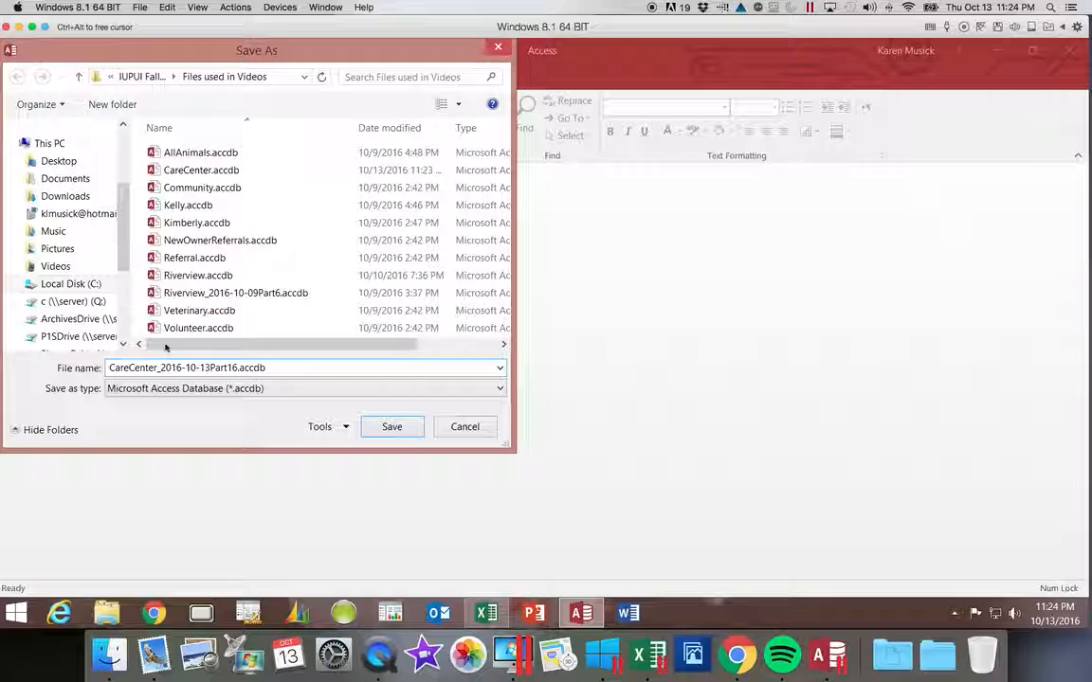
{"action": "left_click", "coordinate": [392, 429]}
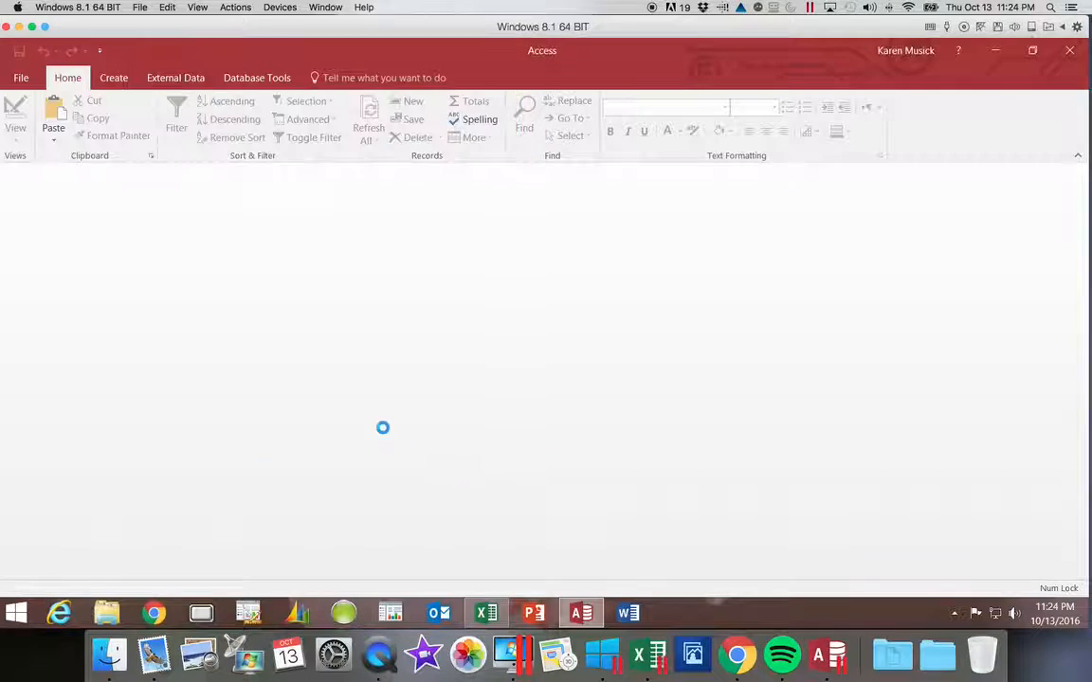